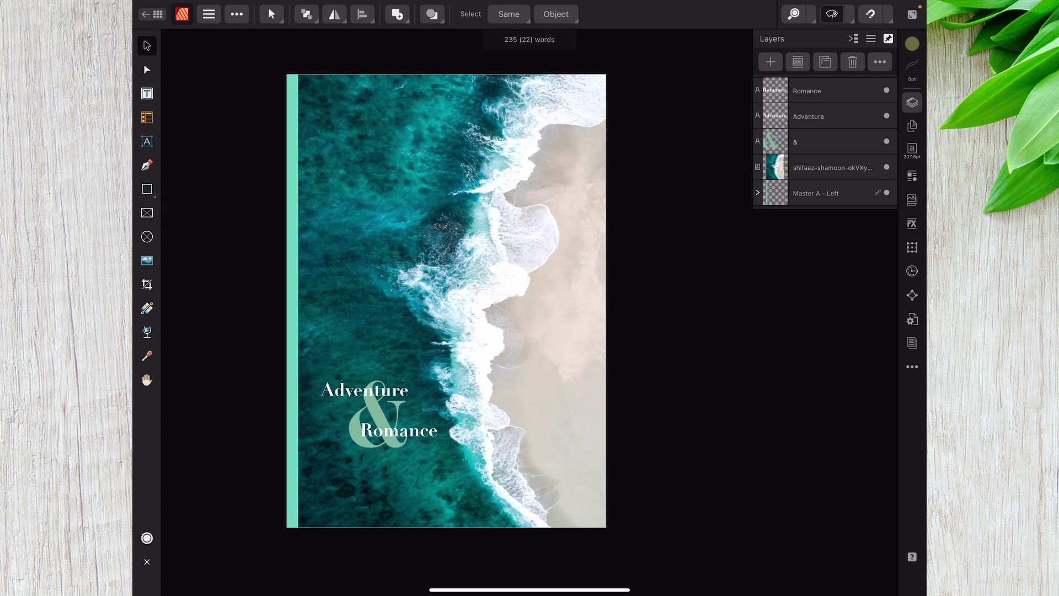
scroll(447, 298, "up", 3)
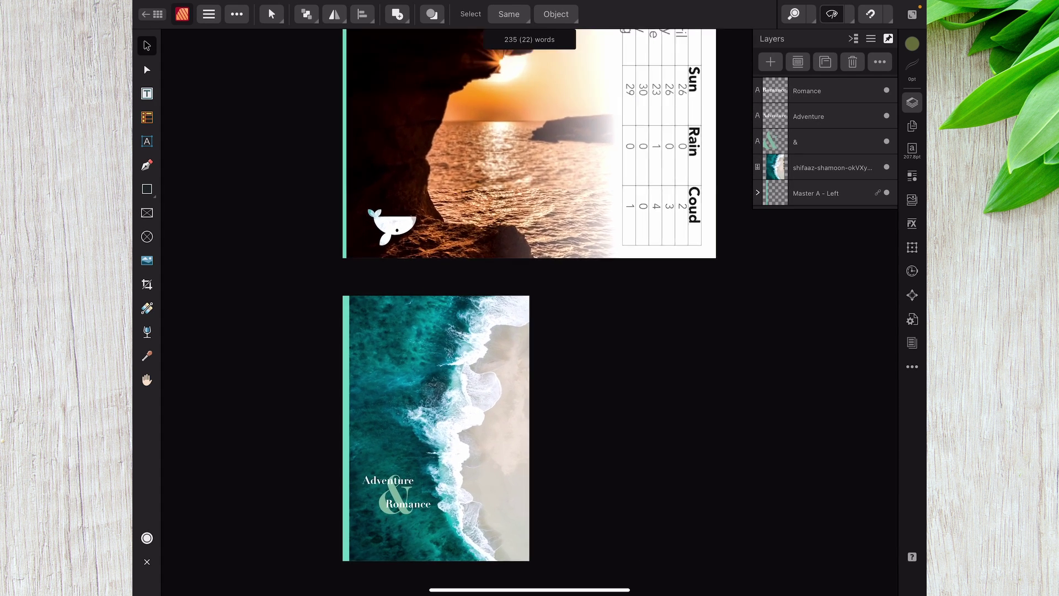
scroll(452, 311, "up", 3)
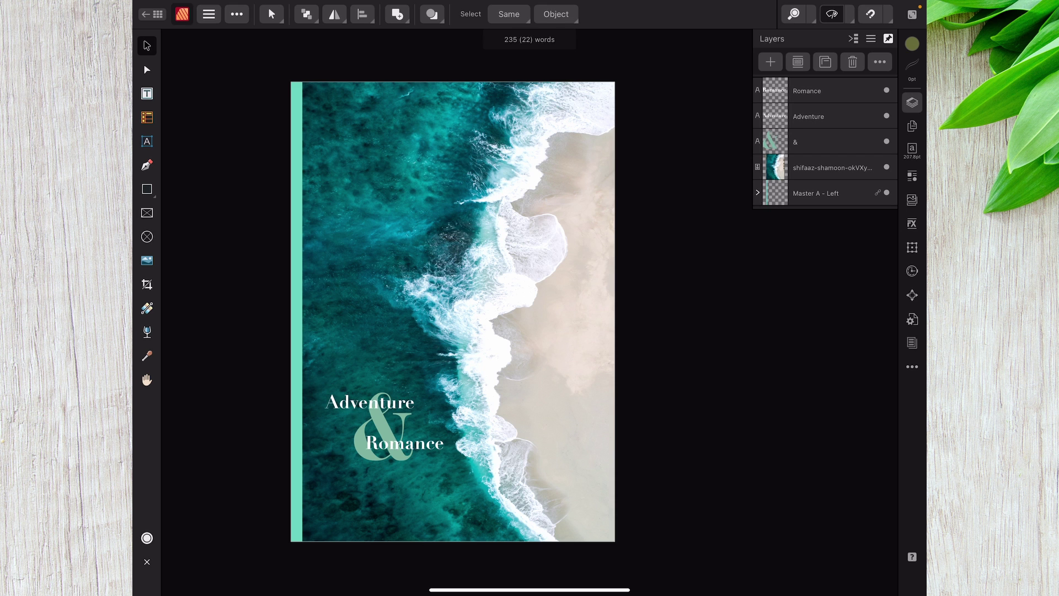
Bring up the persona switcher on the 'Adventure & Romance' ocean cover.
left_click(182, 14)
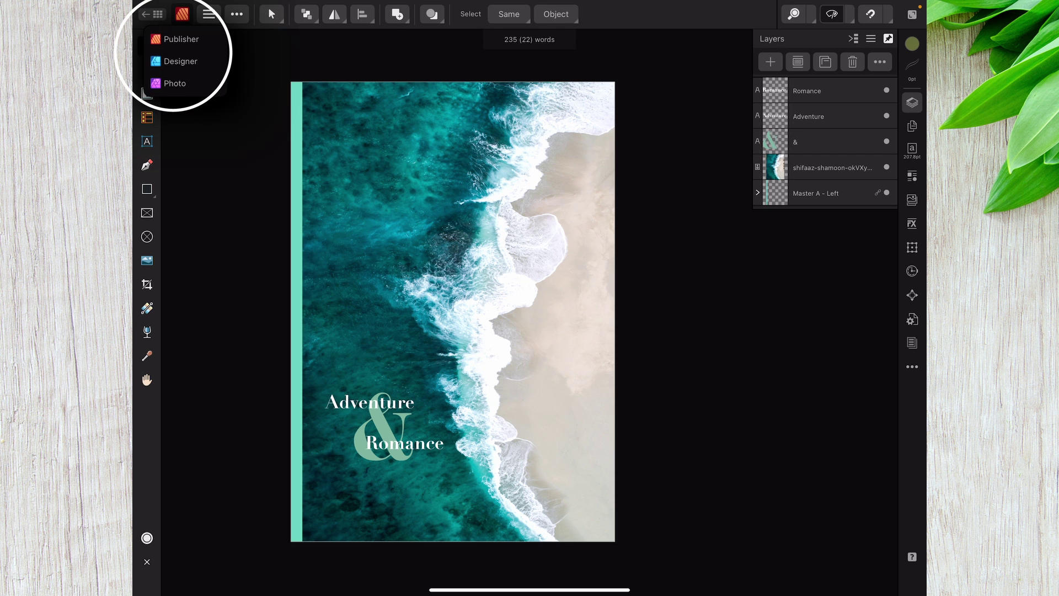
Enter the Photo persona, select the shifaaz ocean photo layer and the Move tool.
left_click(174, 83)
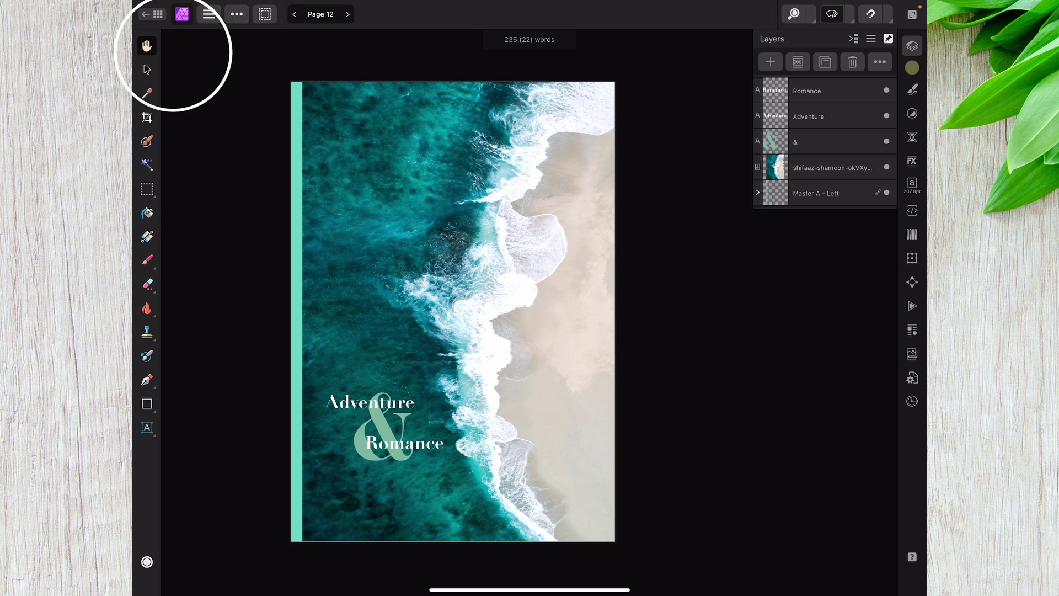
scroll(530, 315, "up", 5)
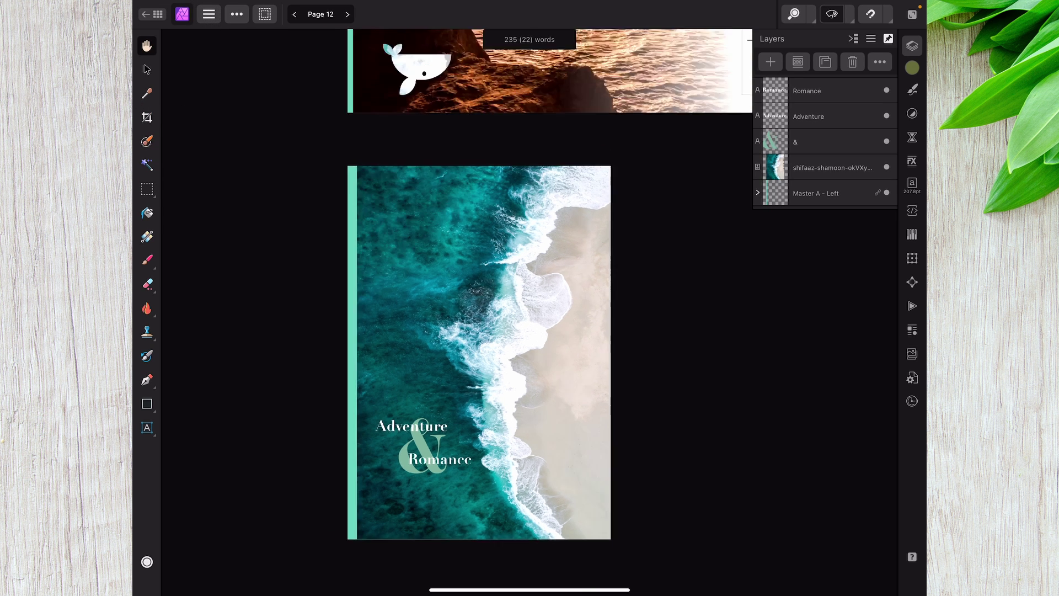
scroll(443, 302, "up", 3)
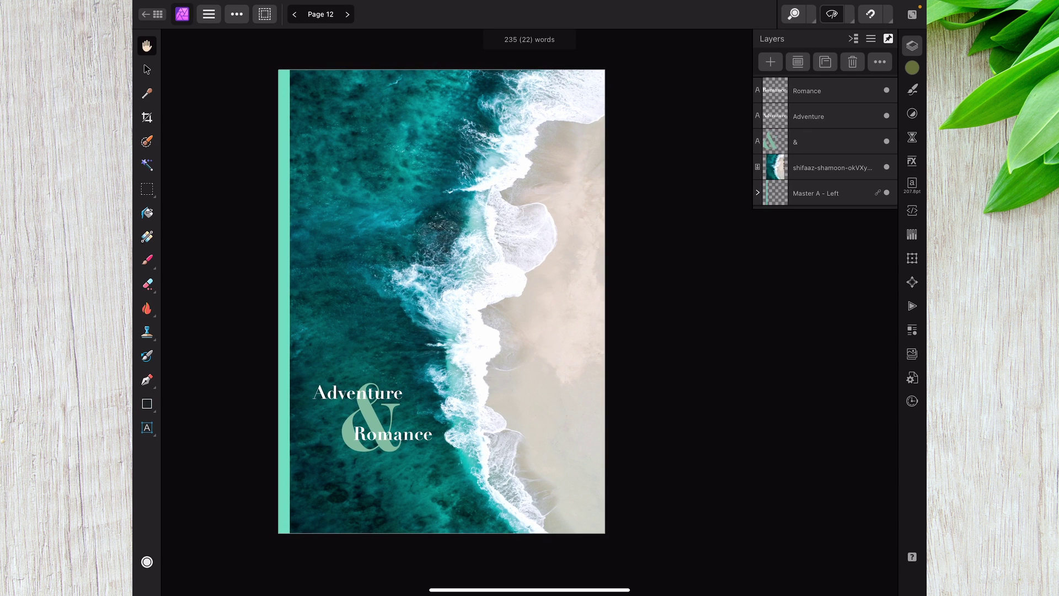
scroll(443, 302, "up", 1)
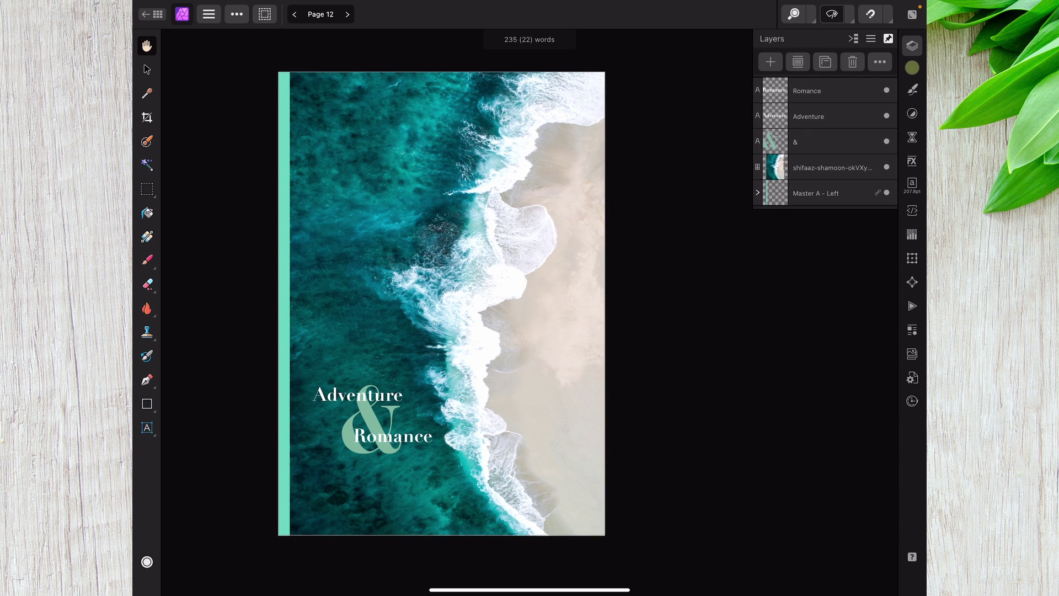
left_click(832, 167)
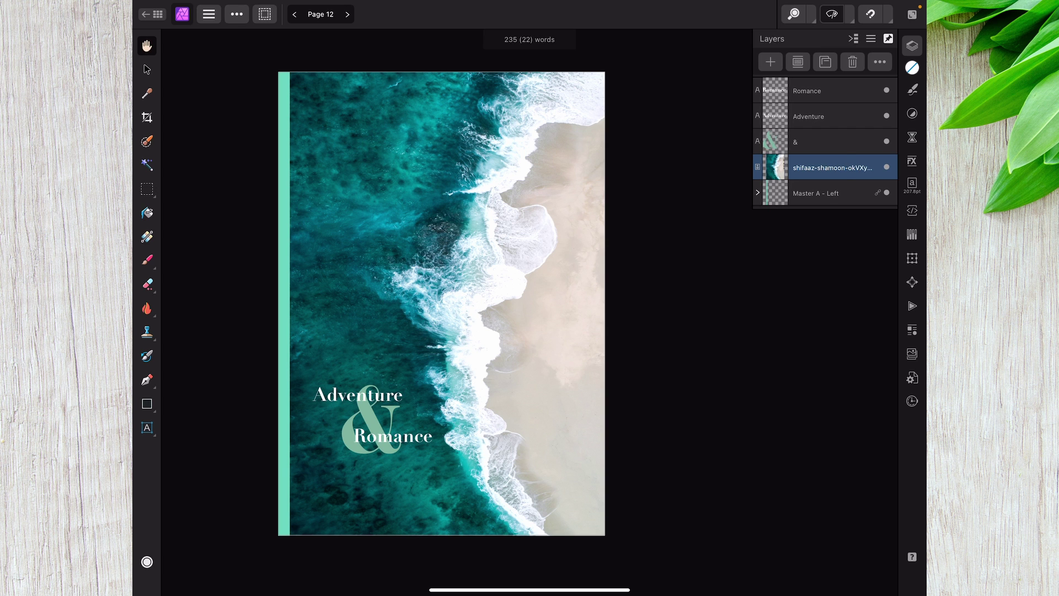
left_click(787, 167)
key("v")
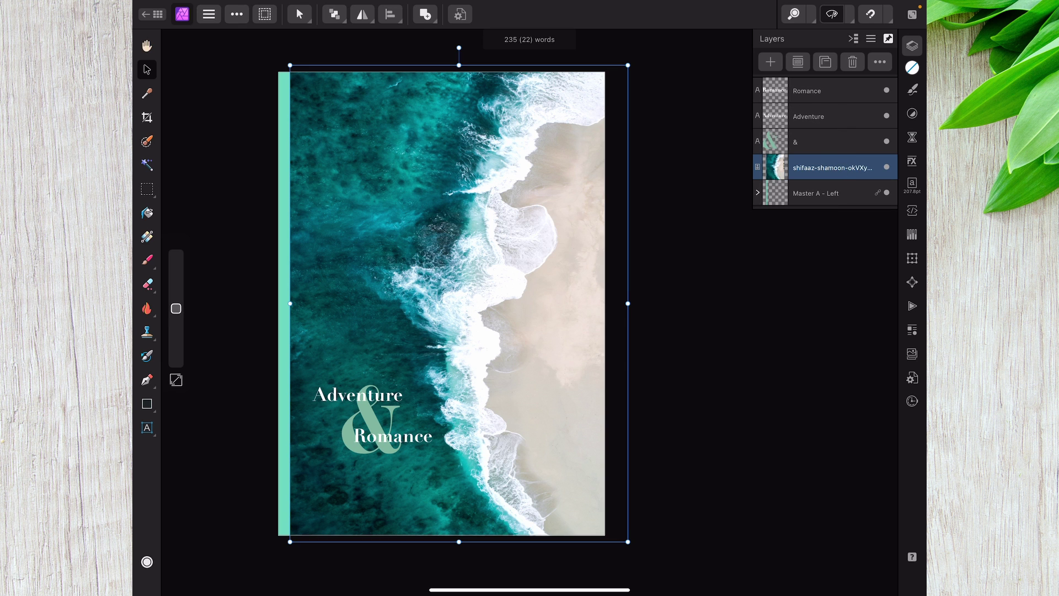
Add an HSL adjustment that raises the ocean photo's saturation to 26%.
left_click(911, 114)
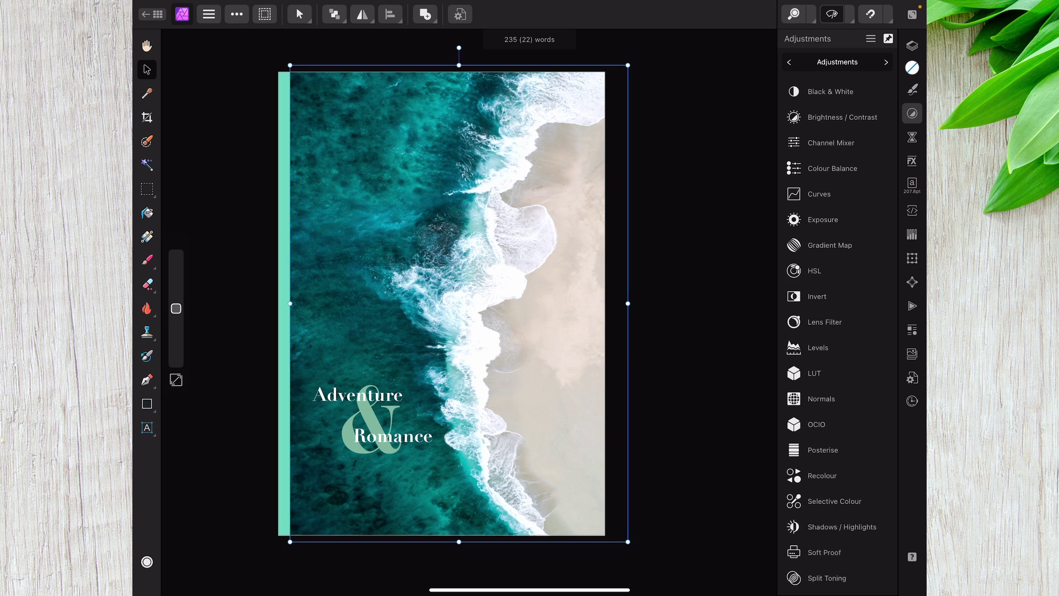
left_click(795, 275)
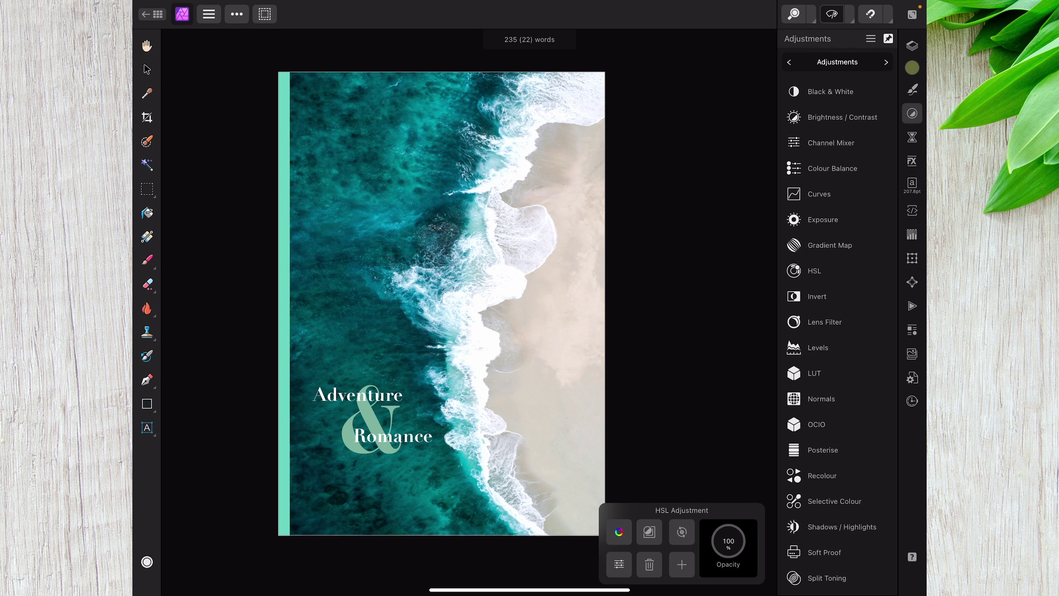
mouse_move(682, 470)
left_mouse_down()
mouse_move(705, 470)
mouse_move(658, 470)
mouse_move(722, 470)
mouse_move(696, 471)
left_mouse_up()
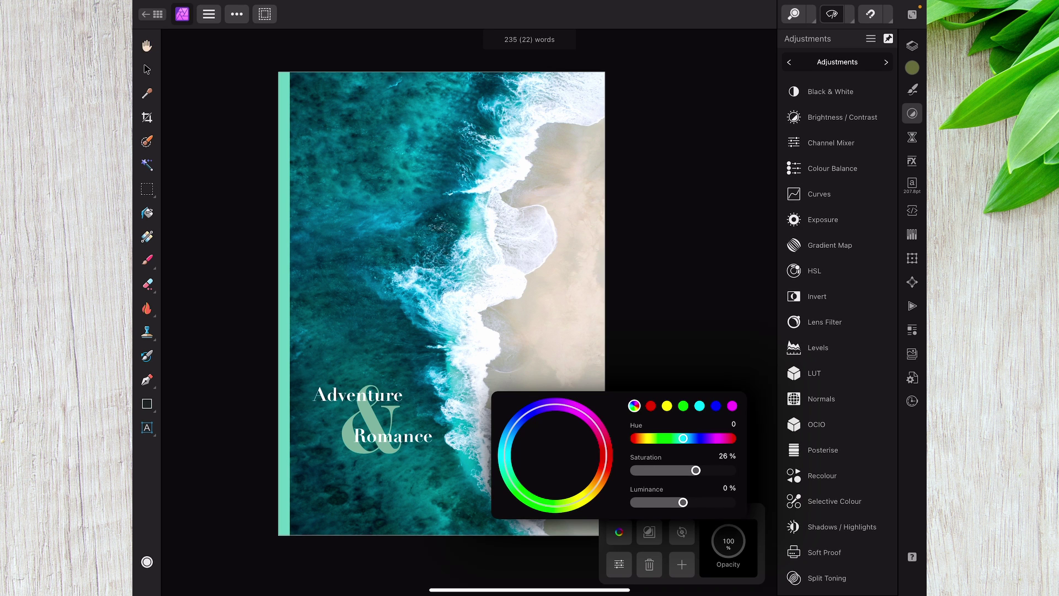
key("Escape")
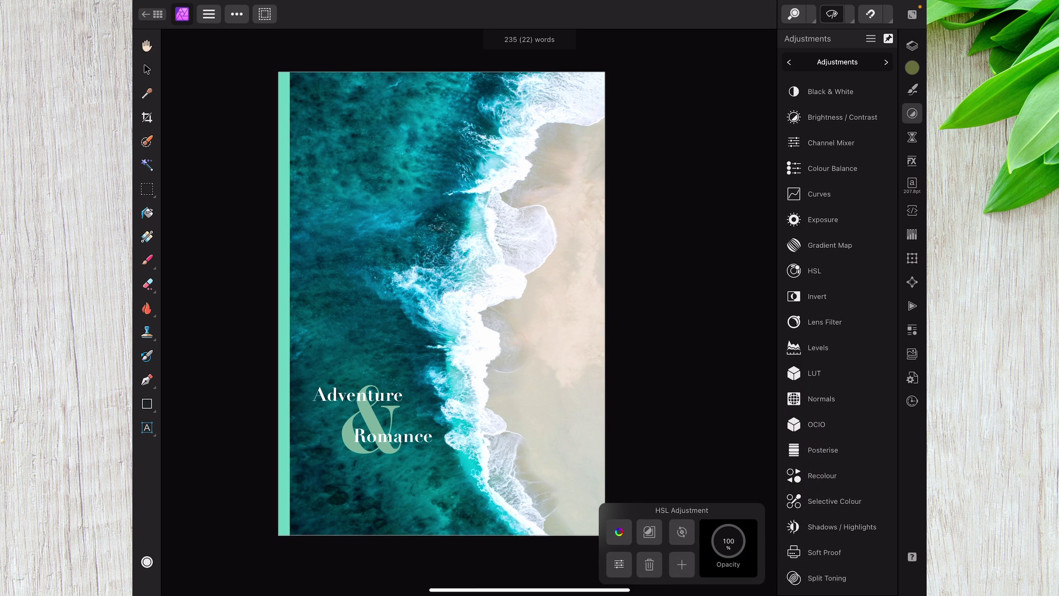
Return to Publisher to check the Layers and Pages panels, then enter Designer.
left_click(183, 14)
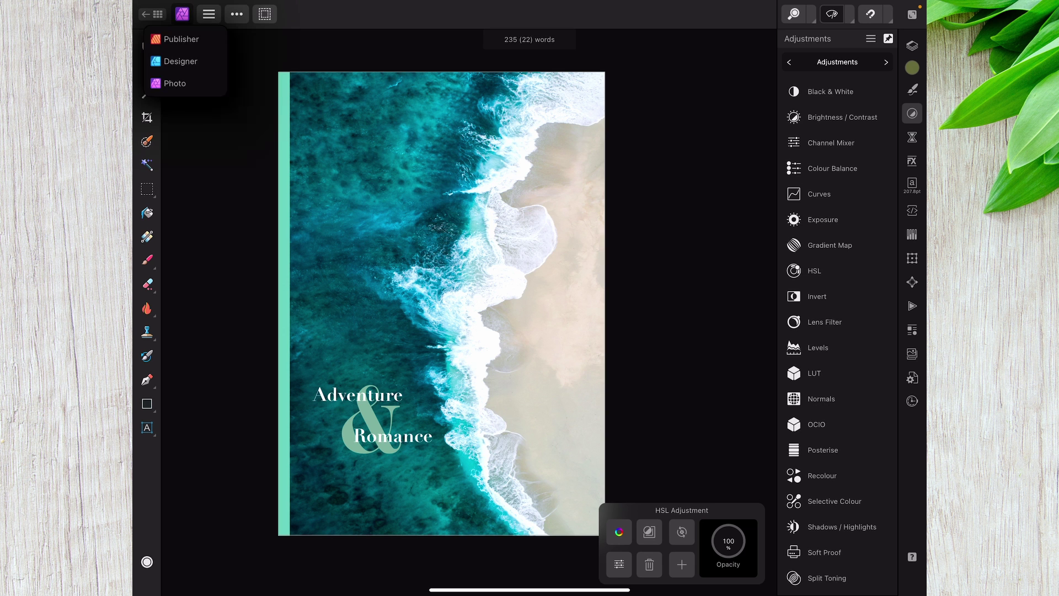
left_click(180, 39)
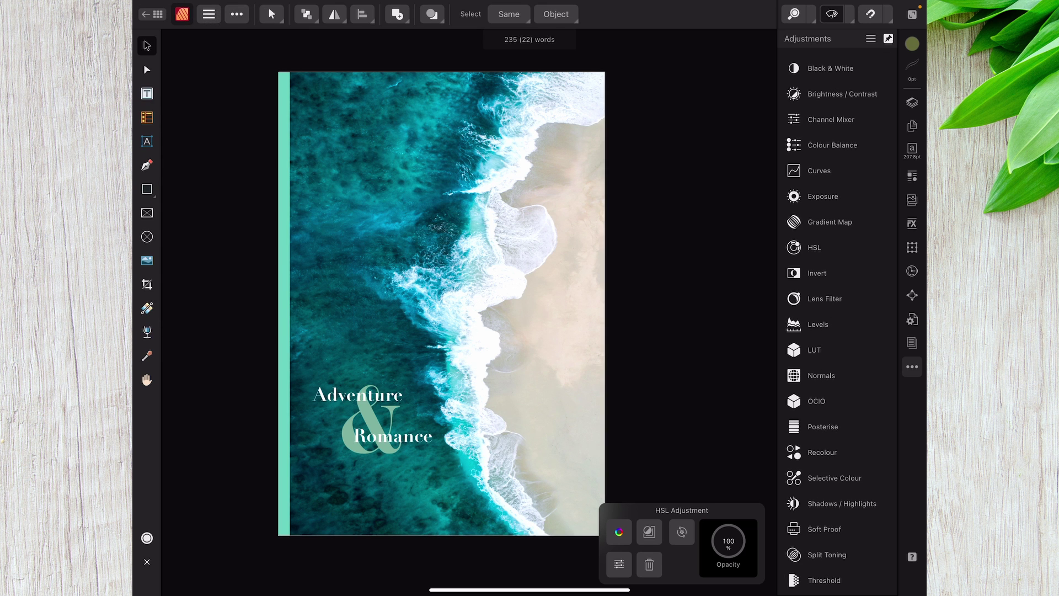
left_click(912, 102)
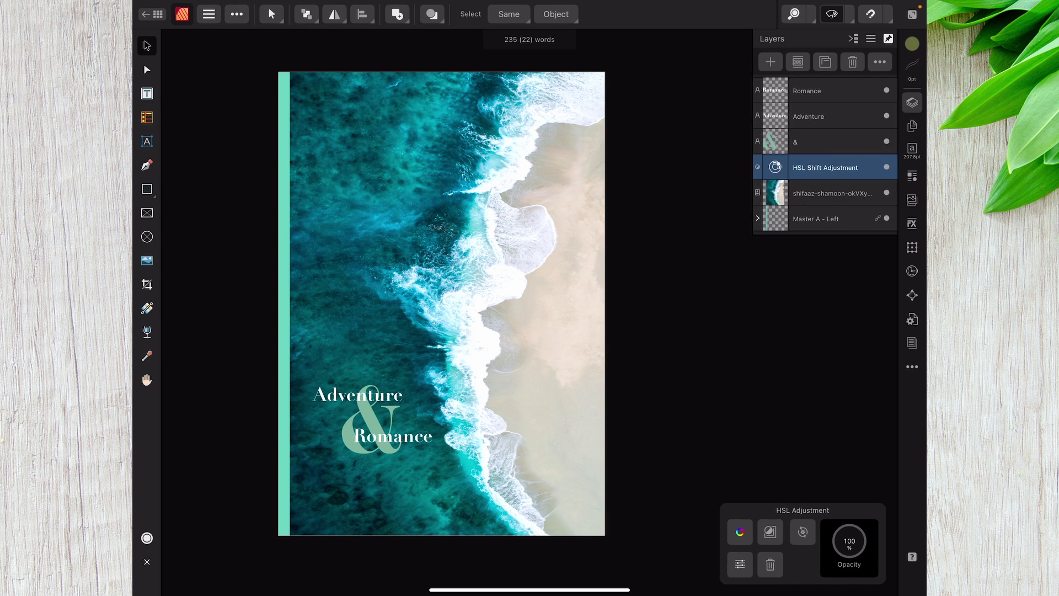
left_click(913, 126)
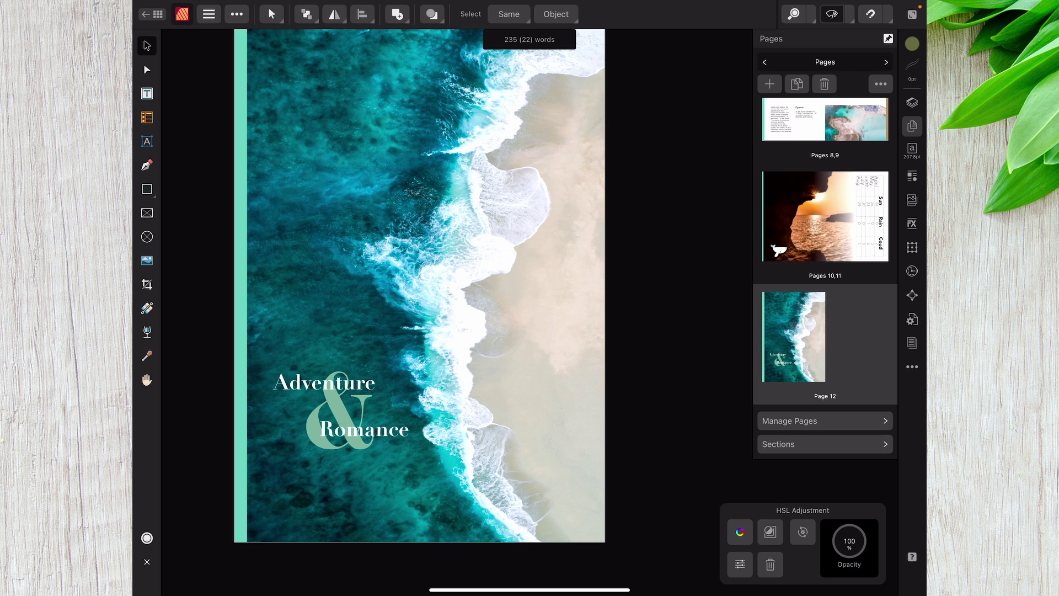
left_click(181, 14)
left_click(180, 61)
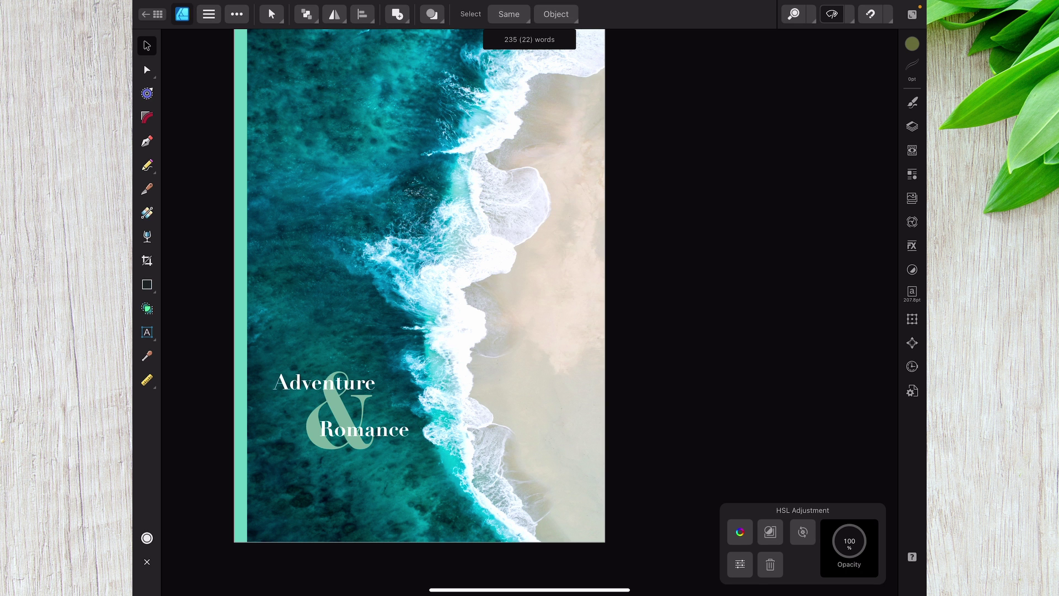
scroll(530, 298, "up", 5)
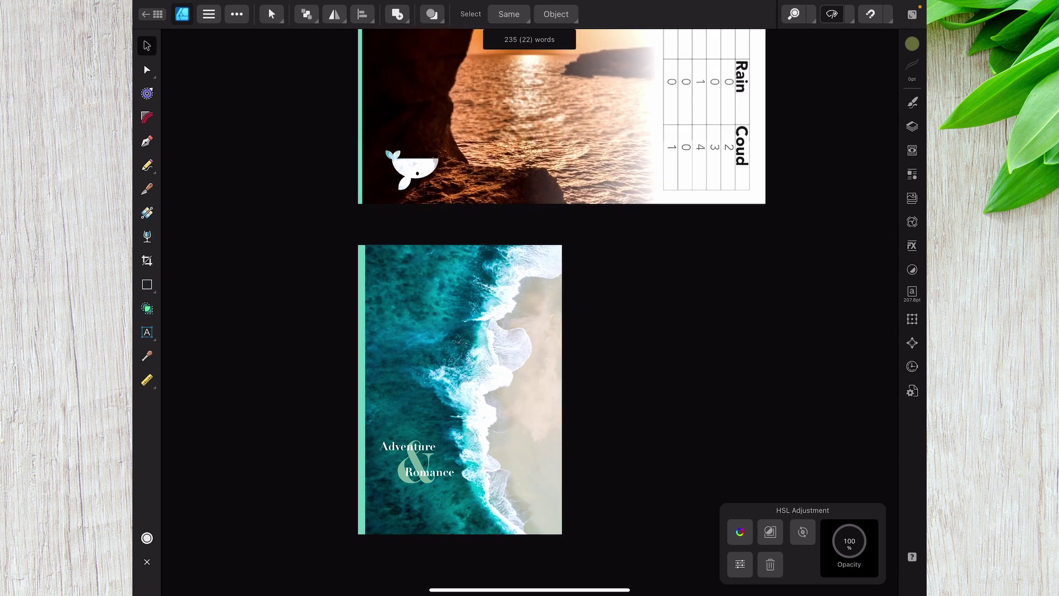
scroll(434, 369, "up", 5)
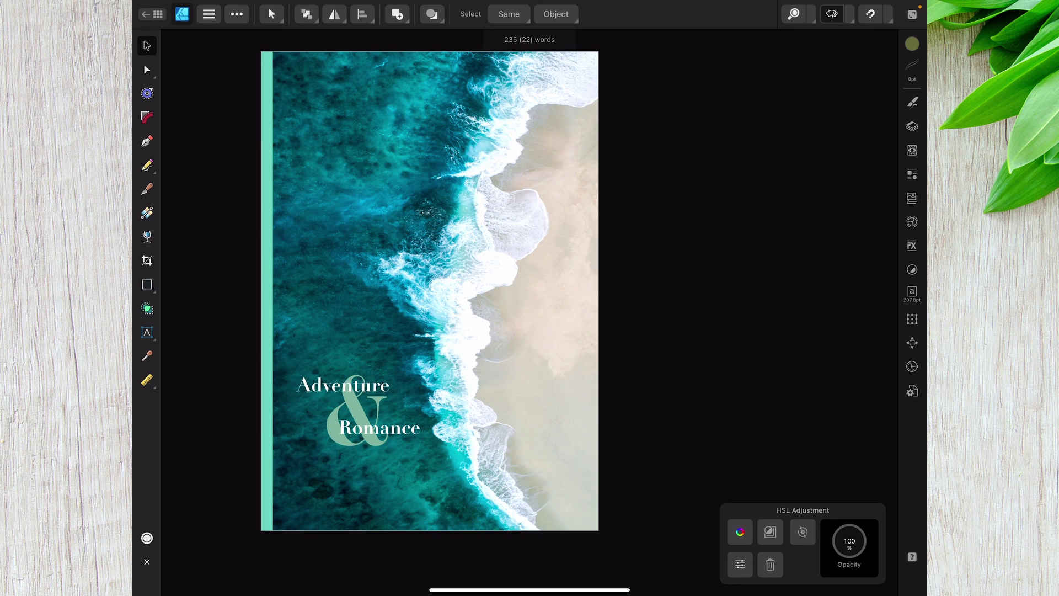
Draw an olive circle near the top of the cover with the Ellipse tool.
left_click(147, 284)
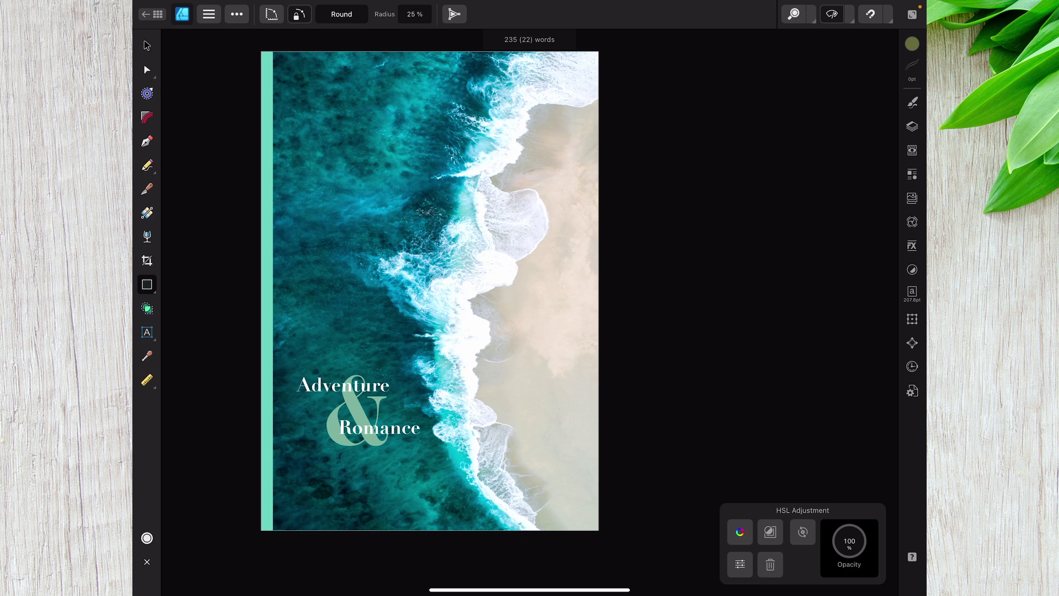
left_click(147, 284)
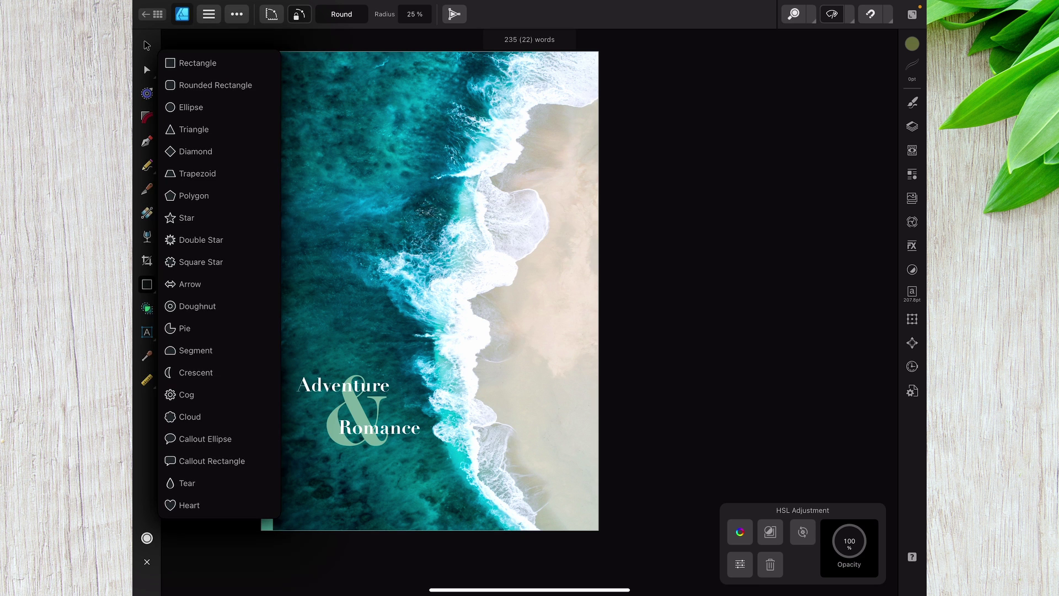
left_click(190, 107)
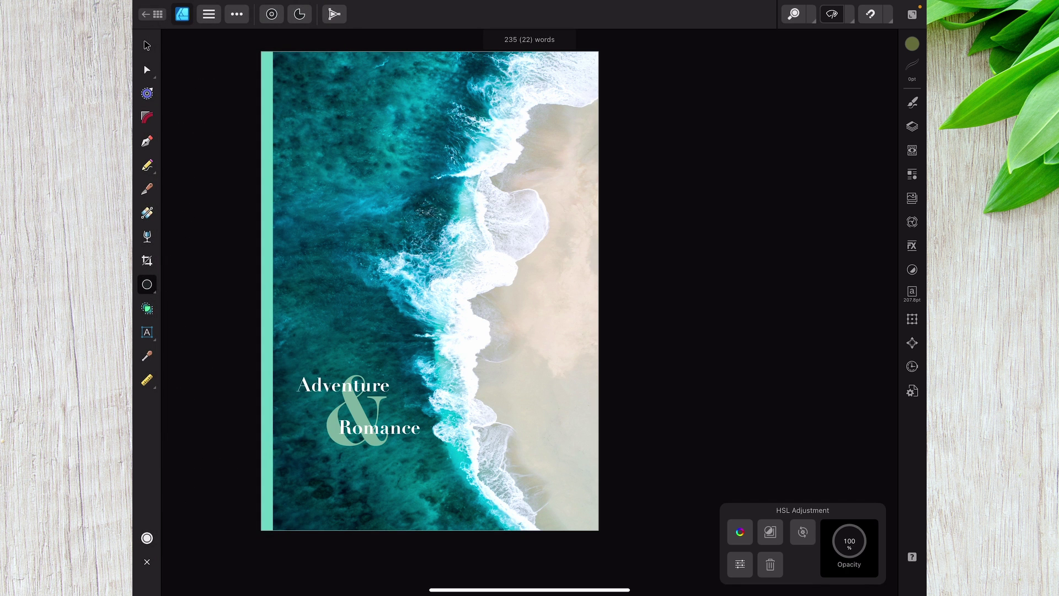
left_click_drag(315, 96, 437, 220)
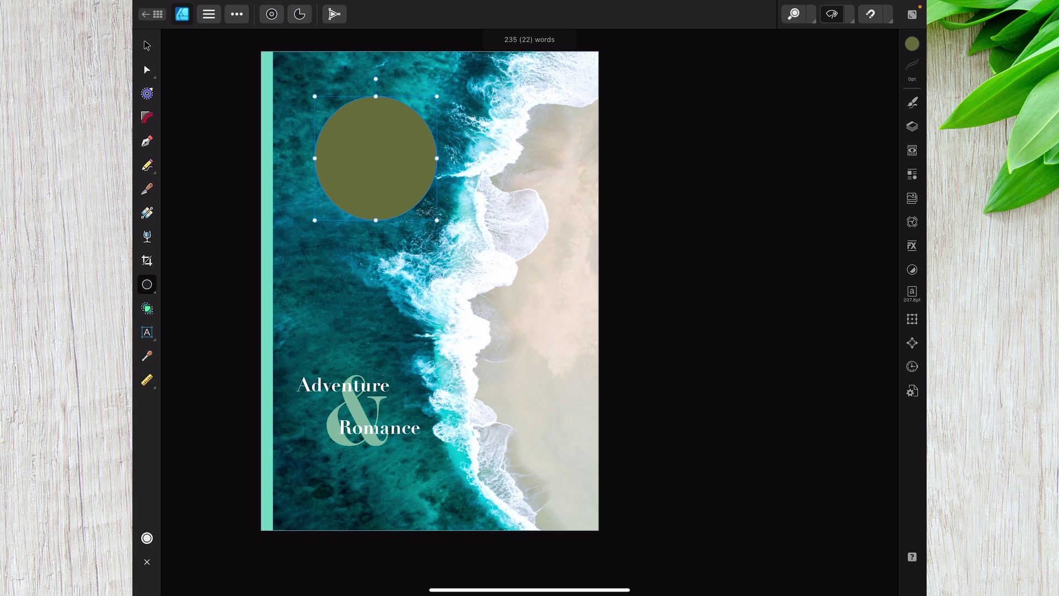
Draw an olive rectangle over the circle's right half.
left_click(147, 284)
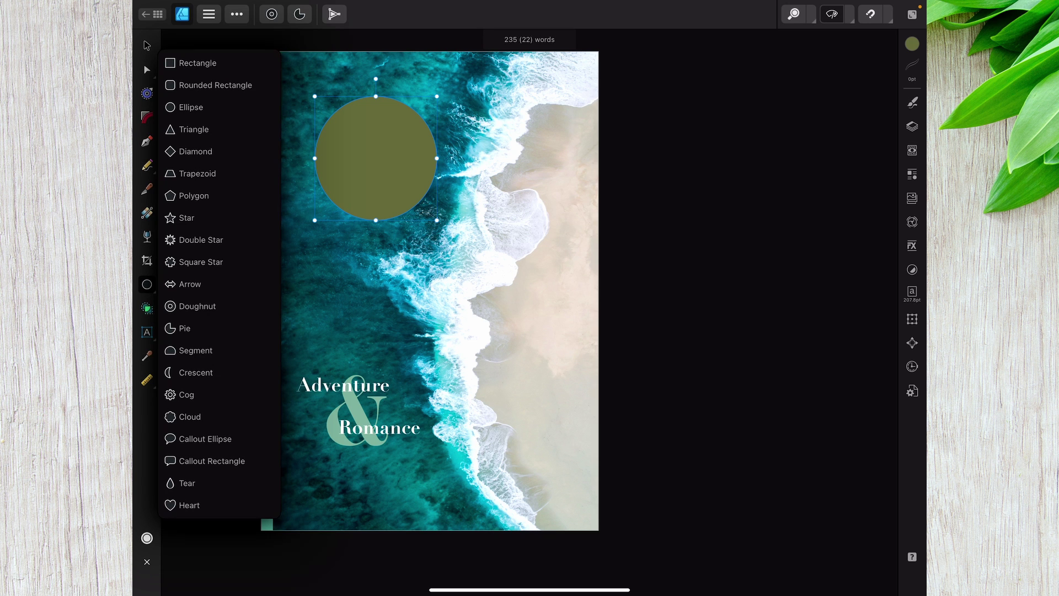
left_click(197, 63)
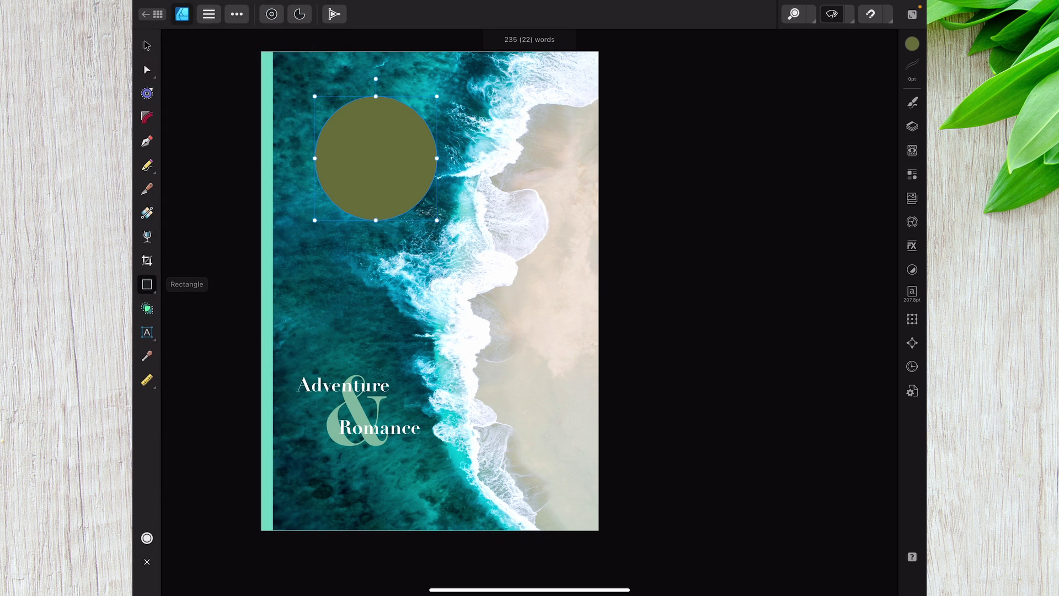
mouse_move(496, 71)
left_mouse_down()
mouse_move(402, 199)
mouse_move(378, 260)
left_mouse_up()
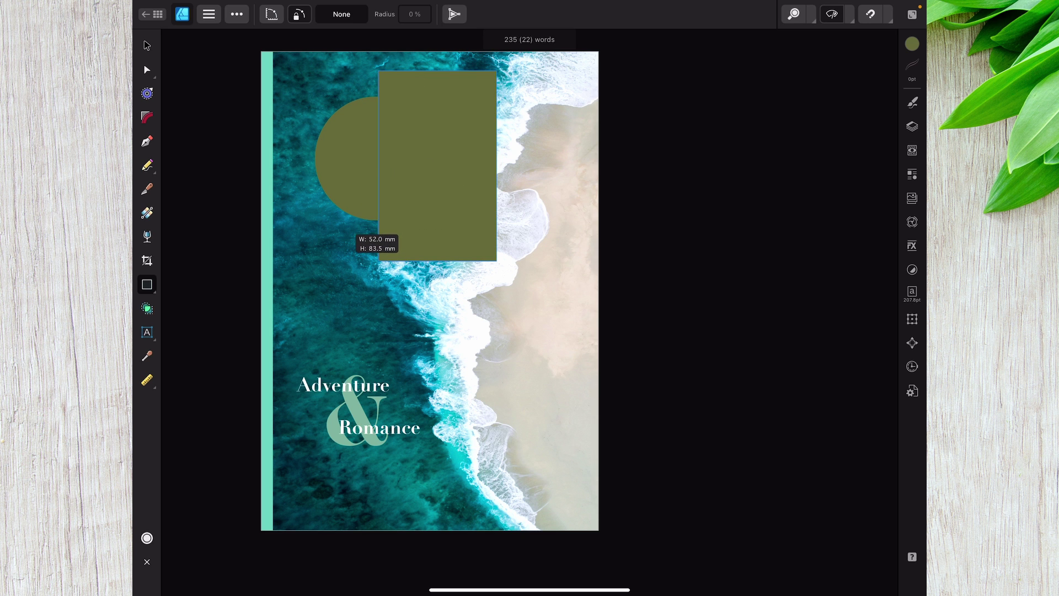
Try to select both shapes with the Move tool, undoing the accidental photo move.
left_click(146, 46)
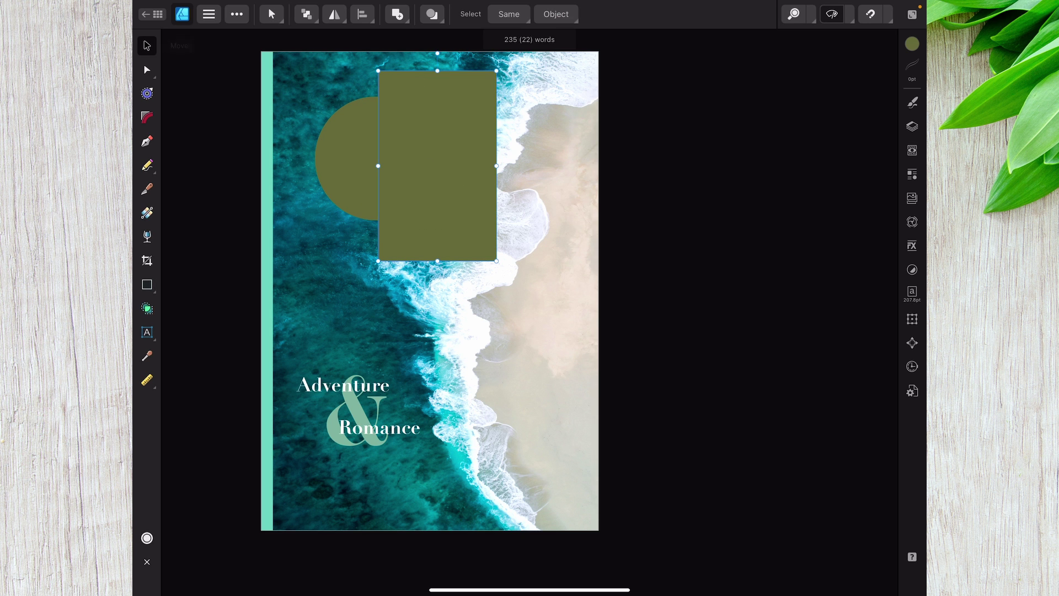
left_click(630, 83)
left_click_drag(629, 83, 372, 236)
left_click(431, 332)
left_click_drag(430, 331, 389, 368)
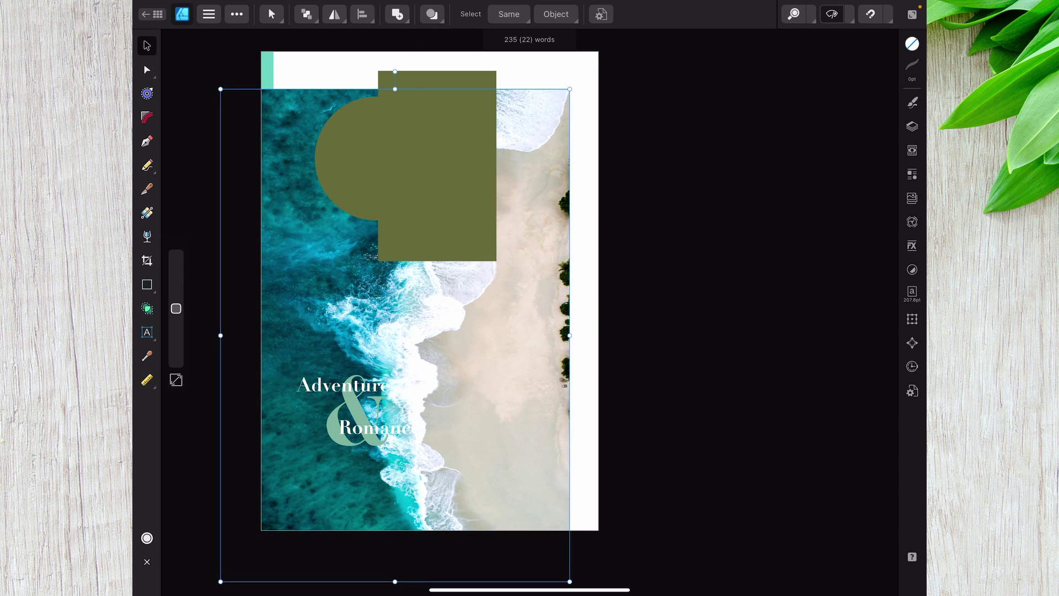
key("ctrl+z")
left_click(236, 39)
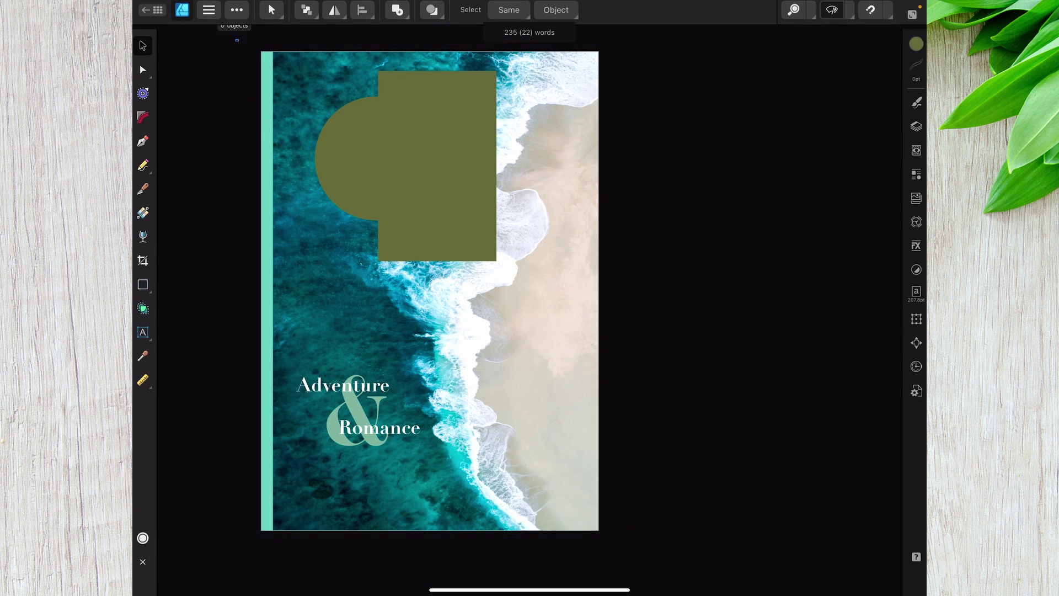
left_click_drag(238, 40, 545, 273)
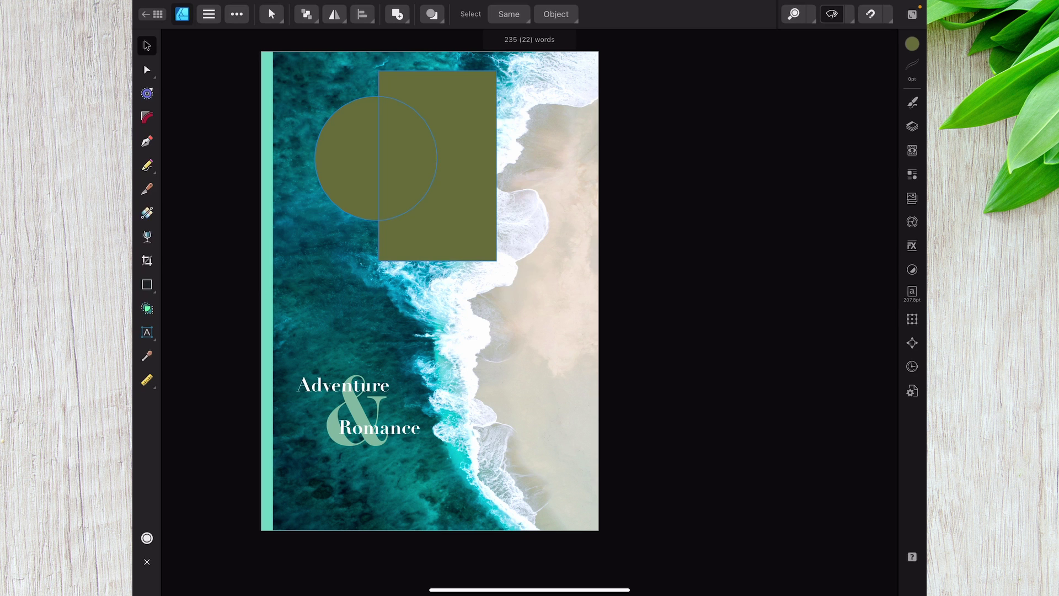
left_click(398, 14)
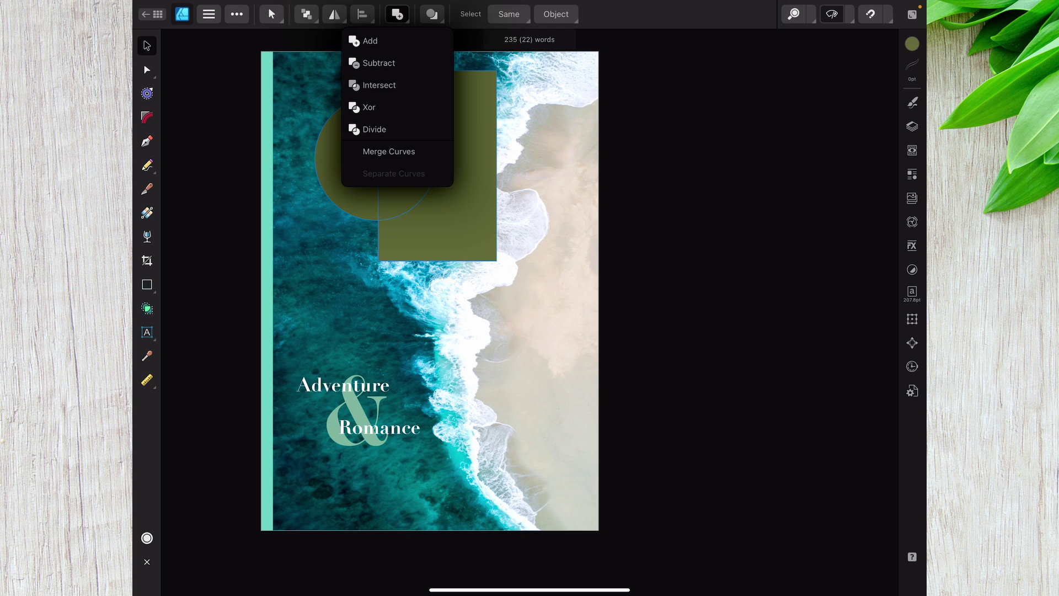
left_click(378, 63)
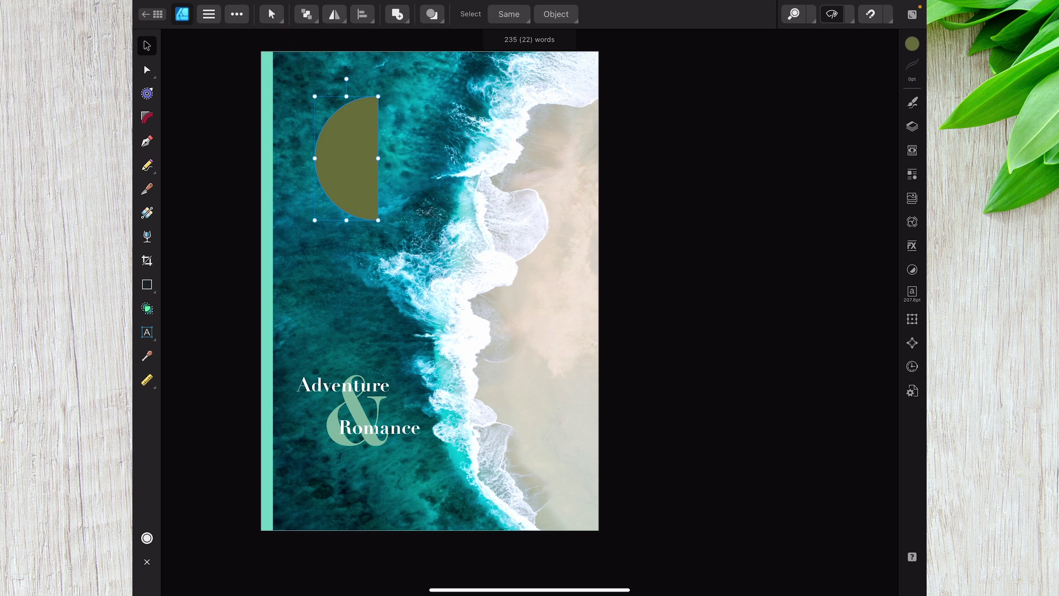
key("ctrl+z")
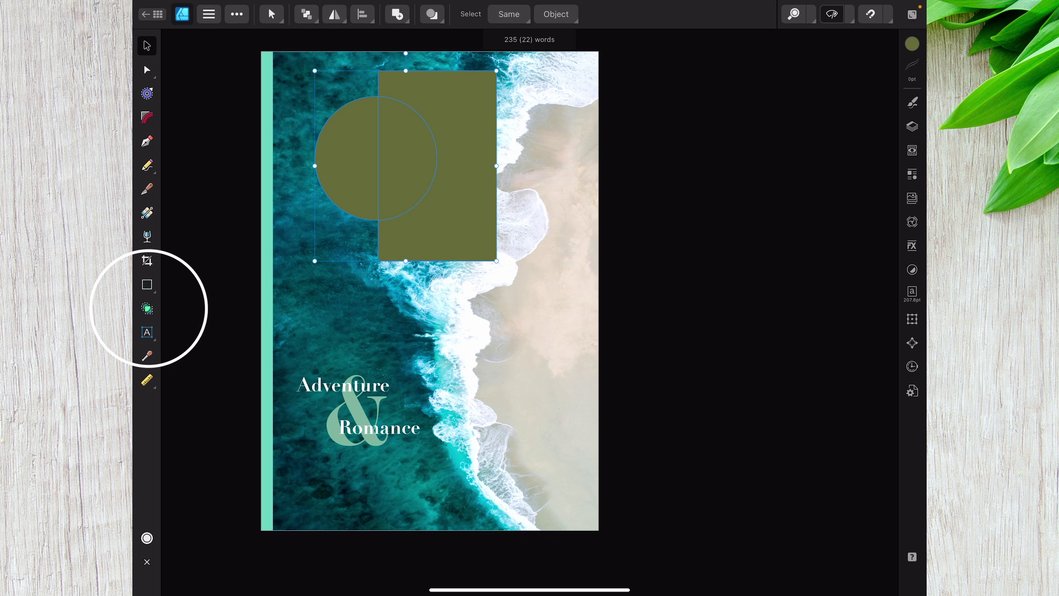
Subtract the rectangle and the circle's right half using the Shape Builder tool.
left_click(147, 308)
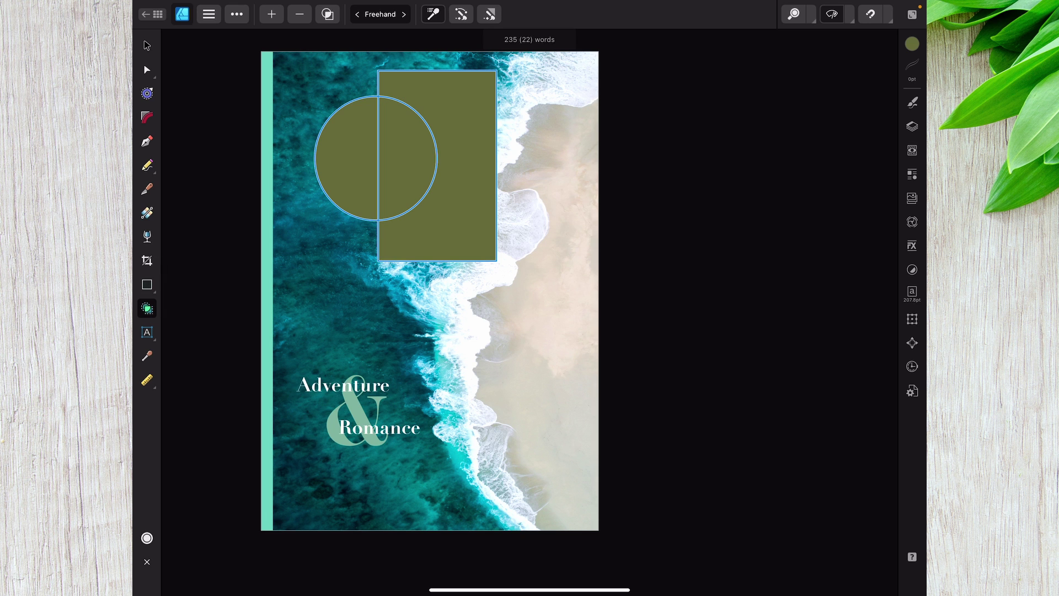
left_click(272, 15)
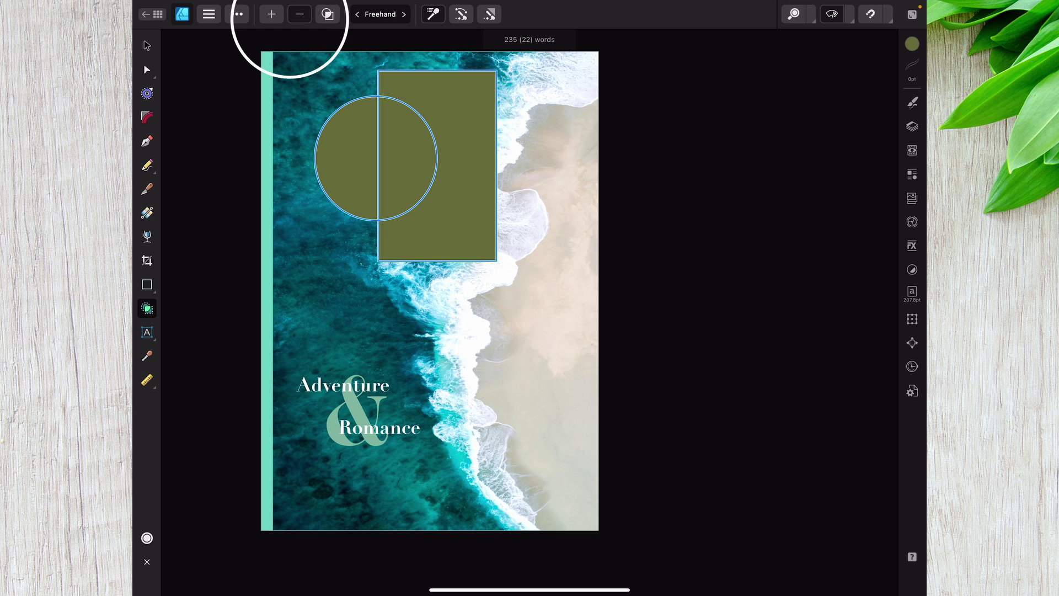
left_click_drag(439, 117, 402, 170)
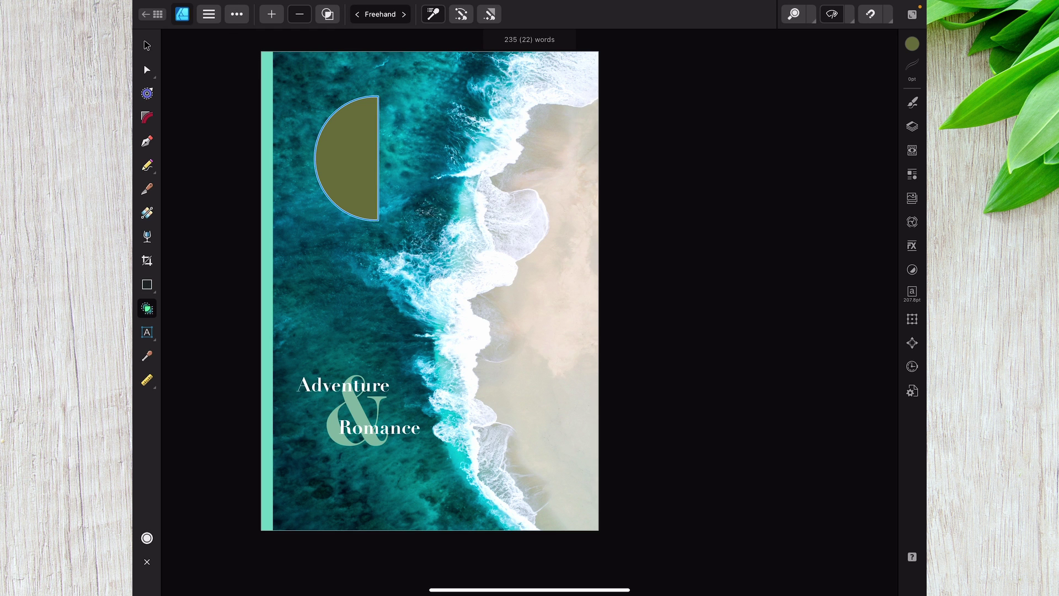
left_click(146, 45)
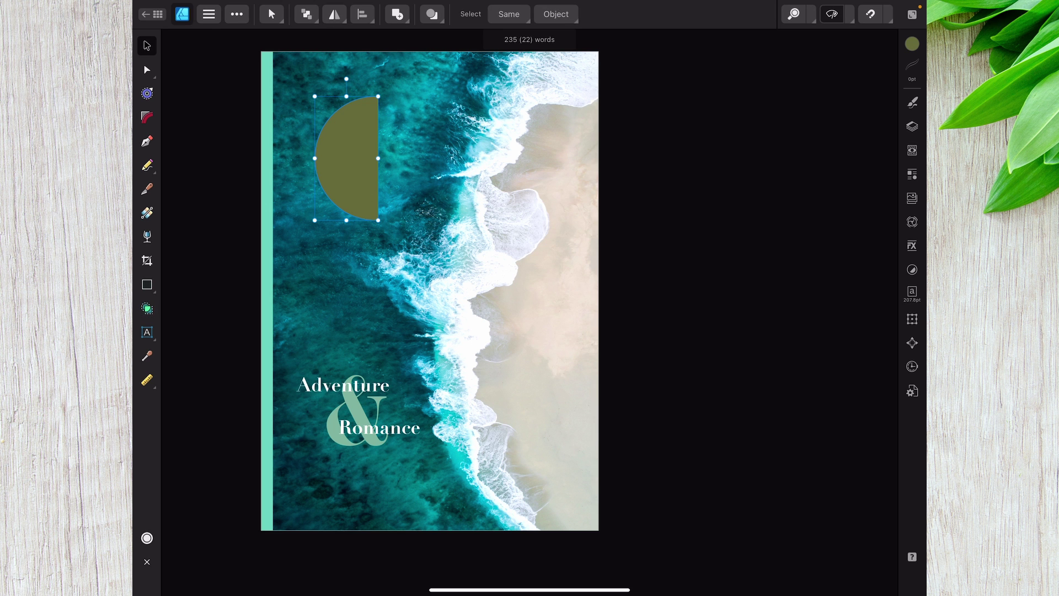
left_click(182, 13)
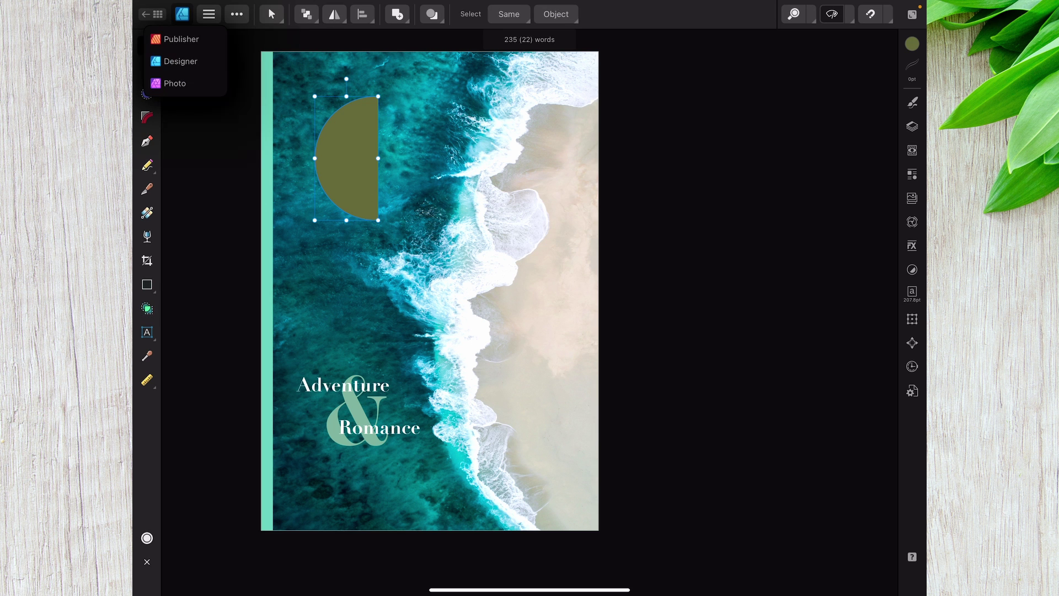
In Publisher, rotate the half-circle about -90° and move it to the bottom edge.
left_click(181, 39)
scroll(463, 331, "up", 3)
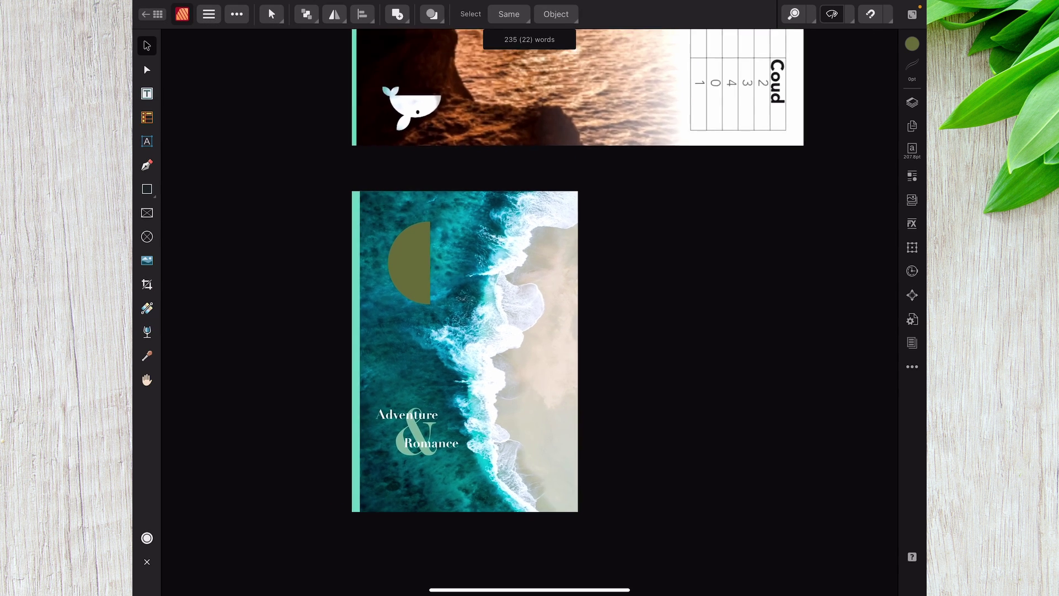
left_click_drag(408, 205, 470, 261)
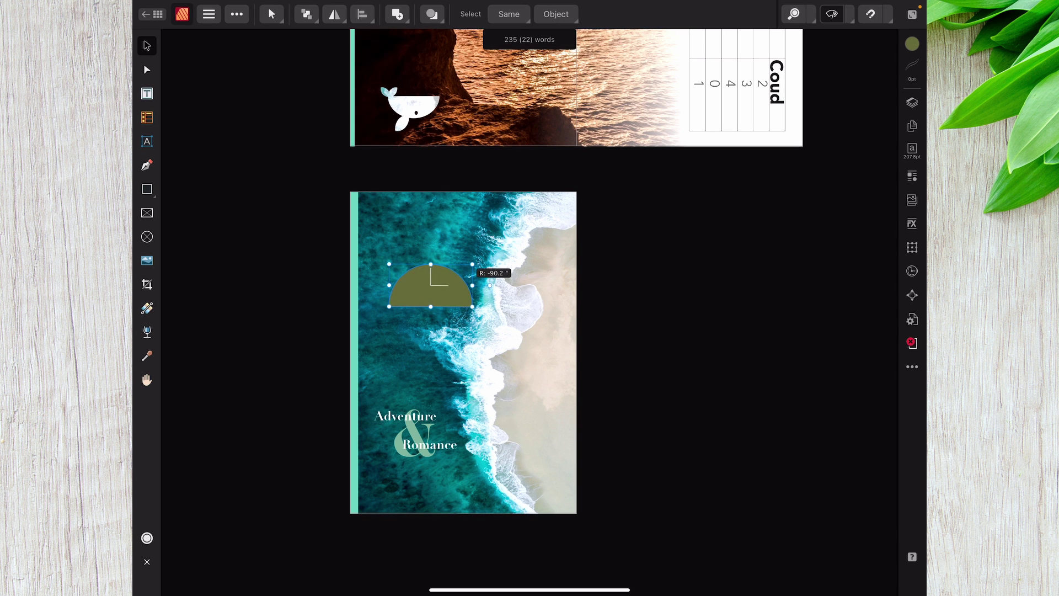
mouse_move(432, 289)
left_mouse_down()
mouse_move(493, 465)
mouse_move(461, 500)
left_mouse_up()
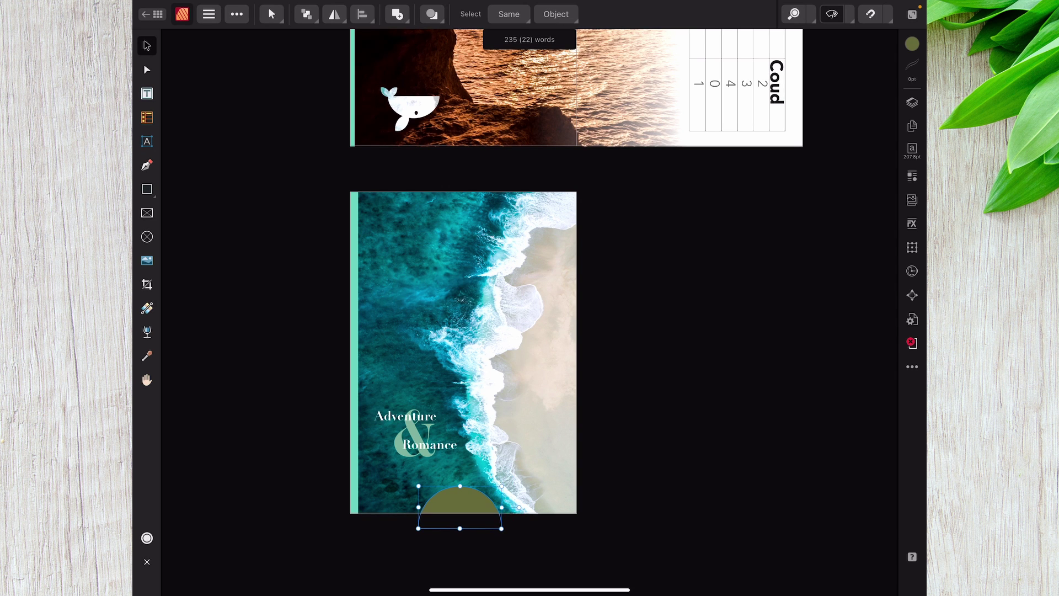